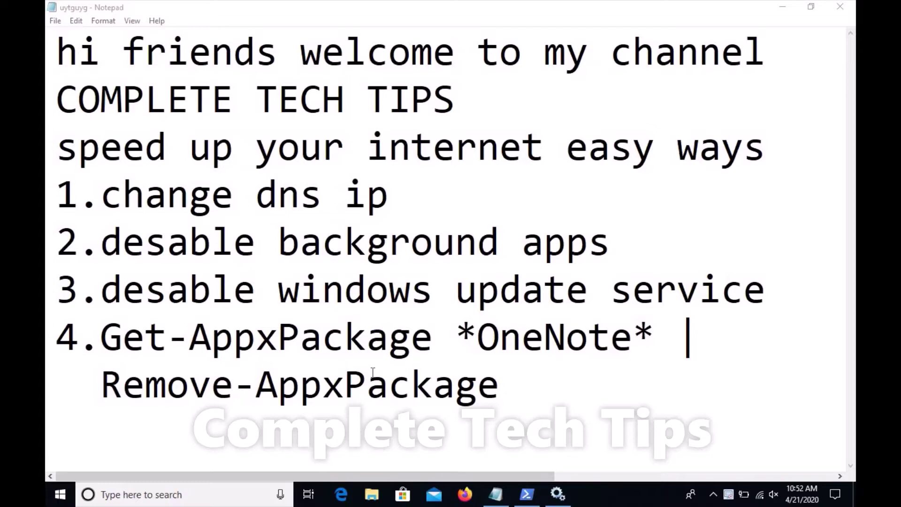
Highlight 'change dns ip' on the first numbered tip line in the Notepad note.
click(408, 205)
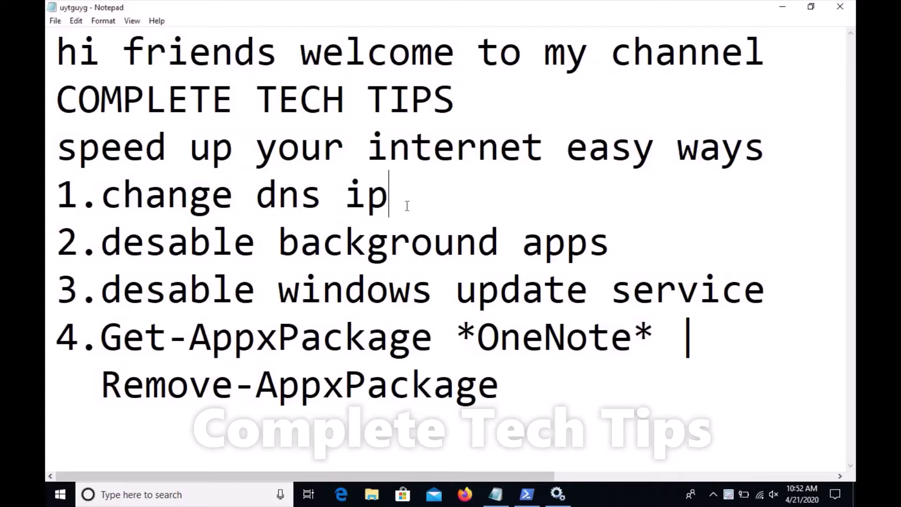
drag(406, 205, 323, 205)
drag(147, 205, 100, 204)
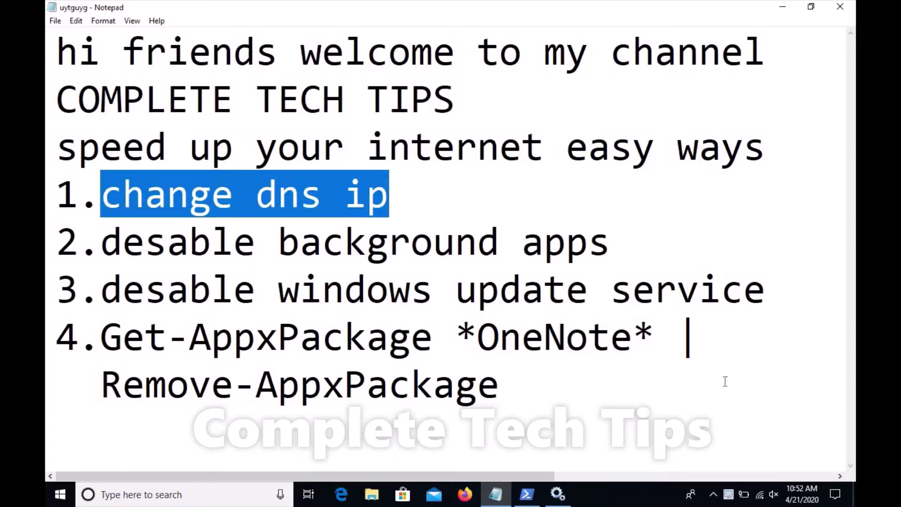
From the network tray icon, reach Network & Internet settings on the Ethernet page.
right_click(761, 497)
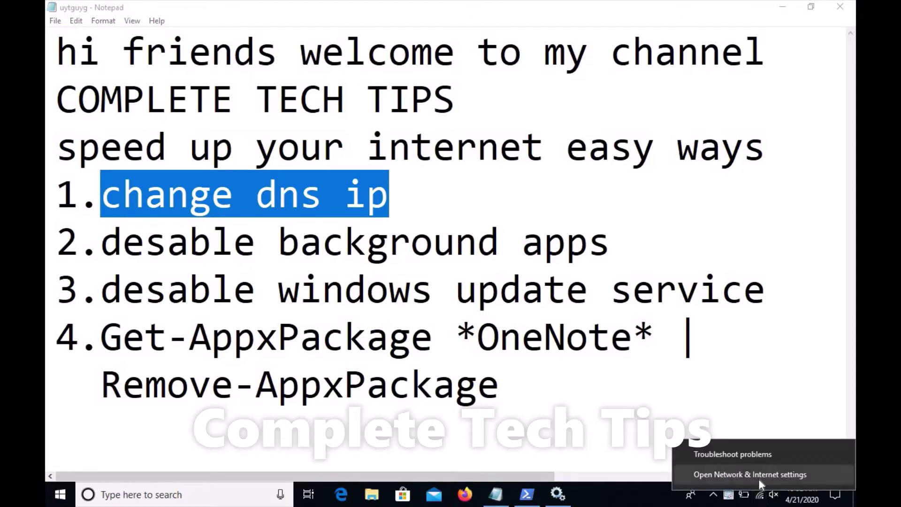
click(759, 479)
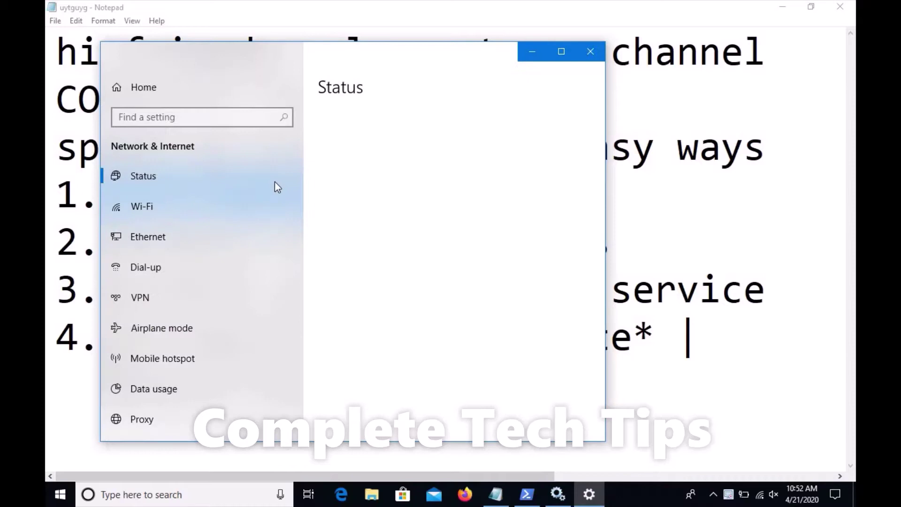
click(188, 237)
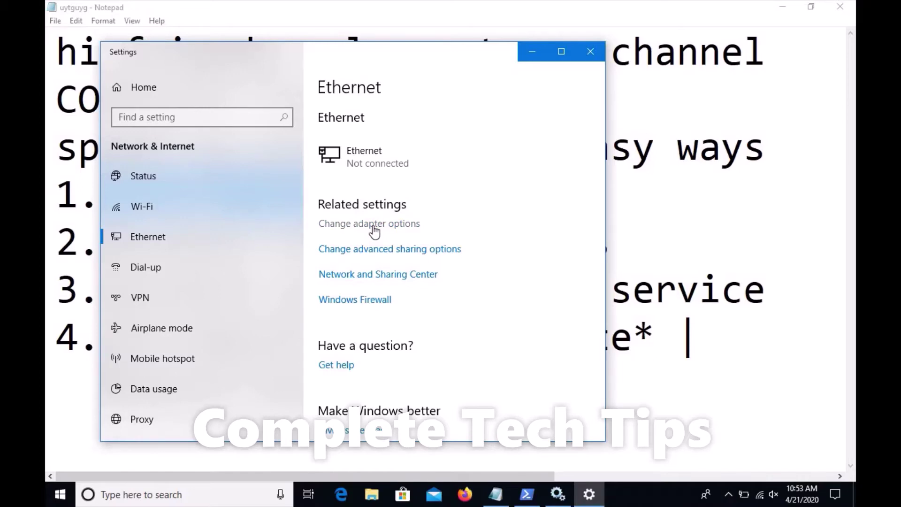
From Change adapter options, bring up the Wi-Fi adapter's Internet Protocol Version 4 (TCP/IPv4) properties.
click(379, 224)
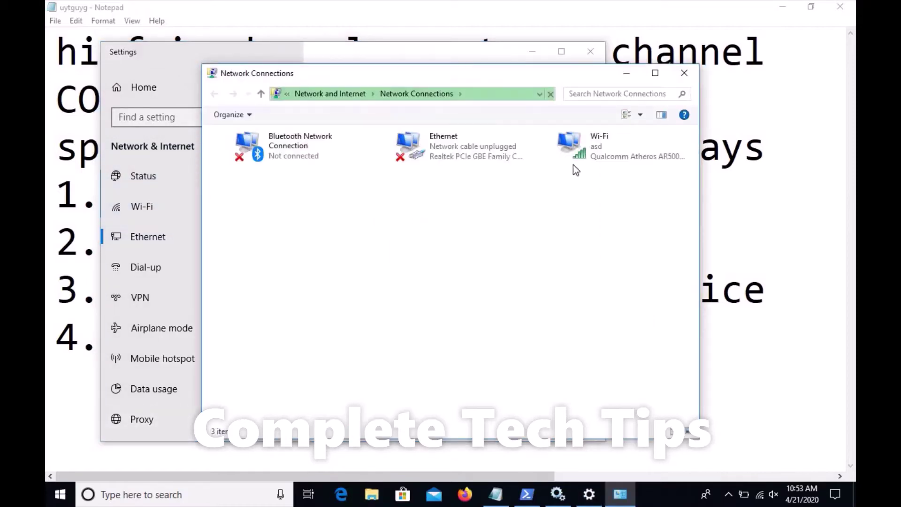
click(584, 139)
right_click(584, 139)
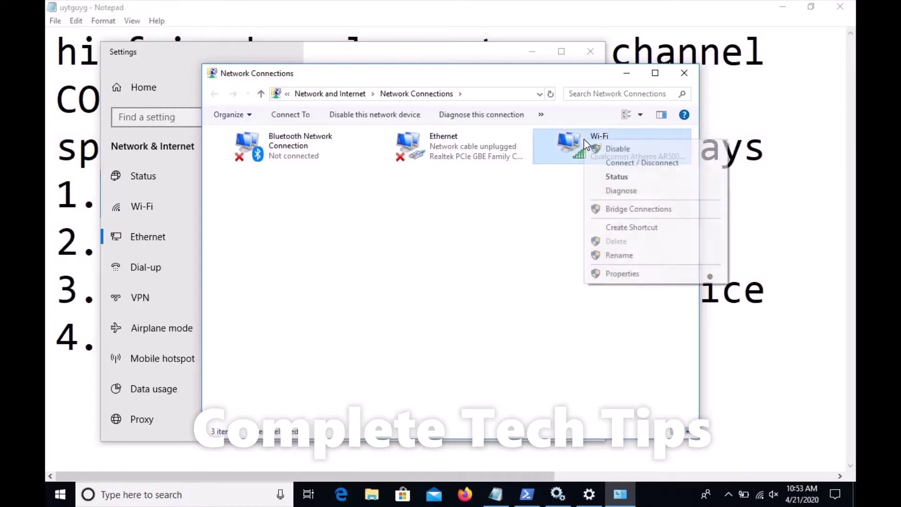
click(612, 277)
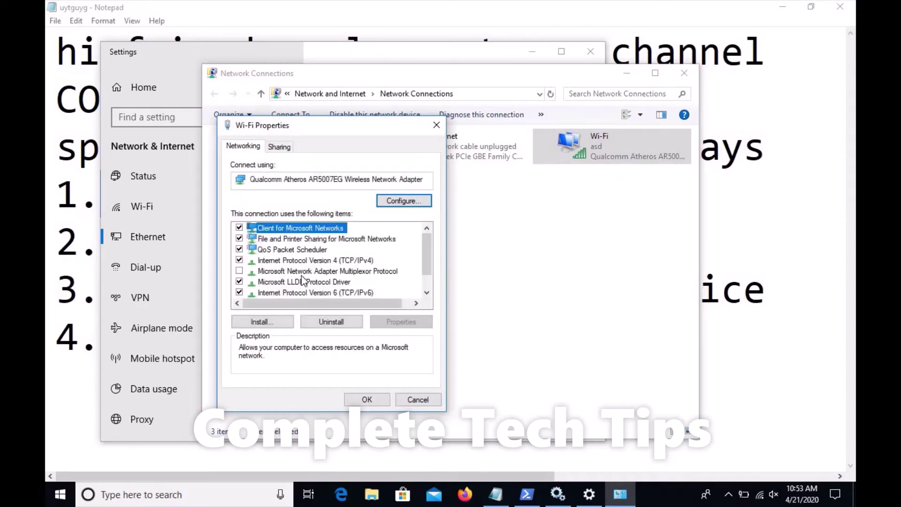
click(310, 260)
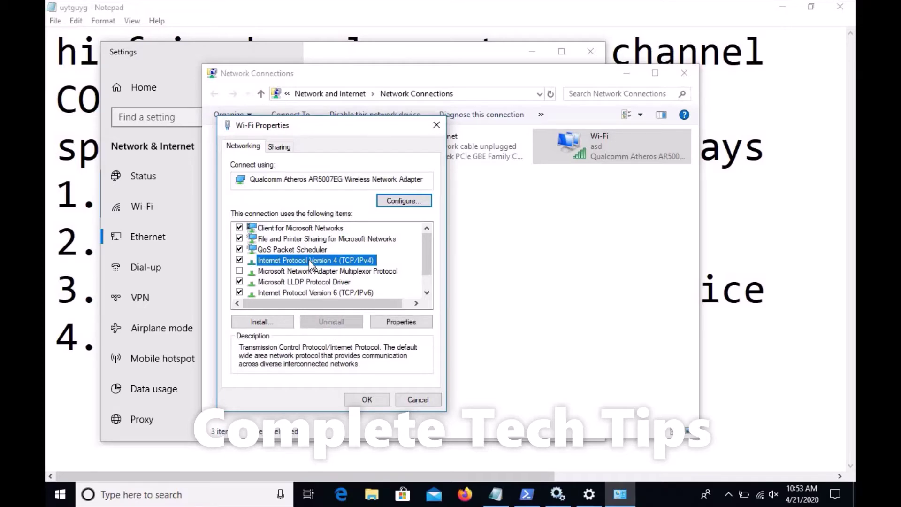
click(417, 324)
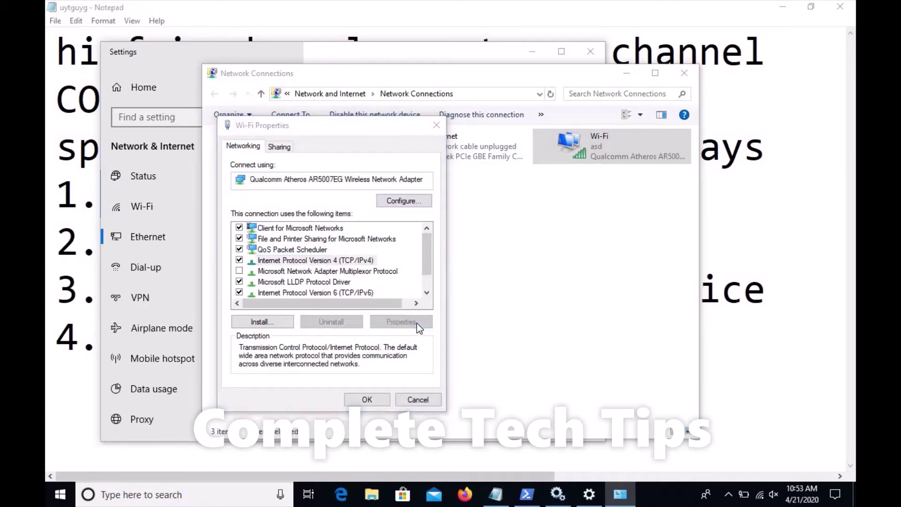
Set manual DNS servers: preferred 8.8.8.8 and alternate 8.8.4.4.
click(288, 337)
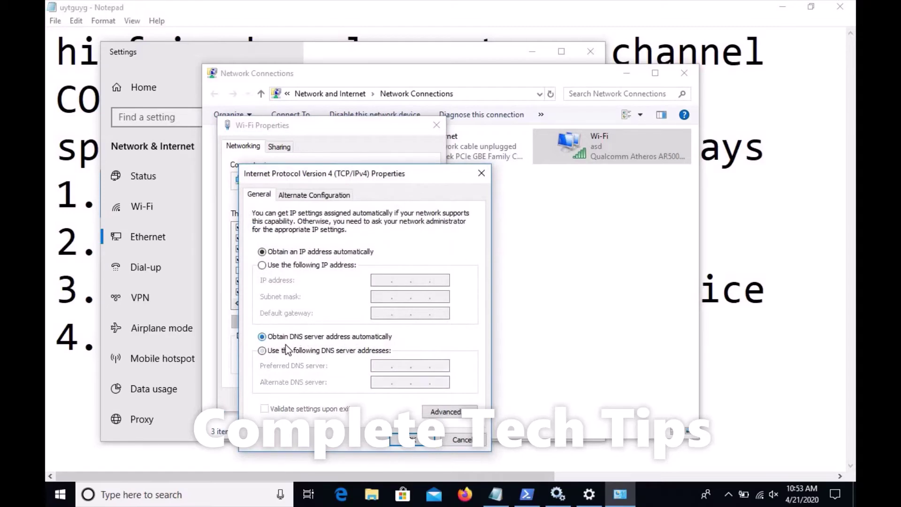
click(285, 351)
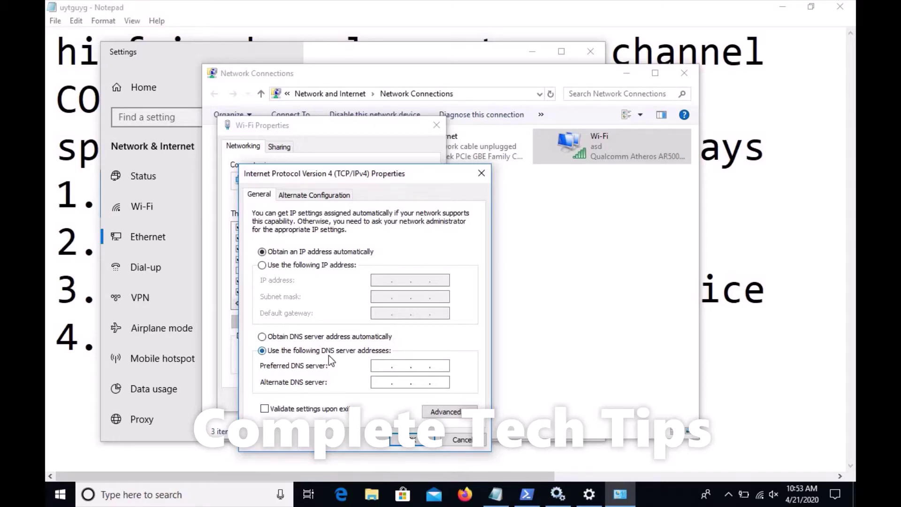
key(Tab)
text(8 )
text(. 8 . 8 )
text(. 8)
click(384, 382)
text(8)
text(.8)
text(4)
key(BackSpace)
key(BackSpace)
text(4 .)
text(4)
key(BackSpace)
text(4)
Confirm the DNS settings, close the network windows, and highlight 'desable background apps' in the notes.
click(424, 445)
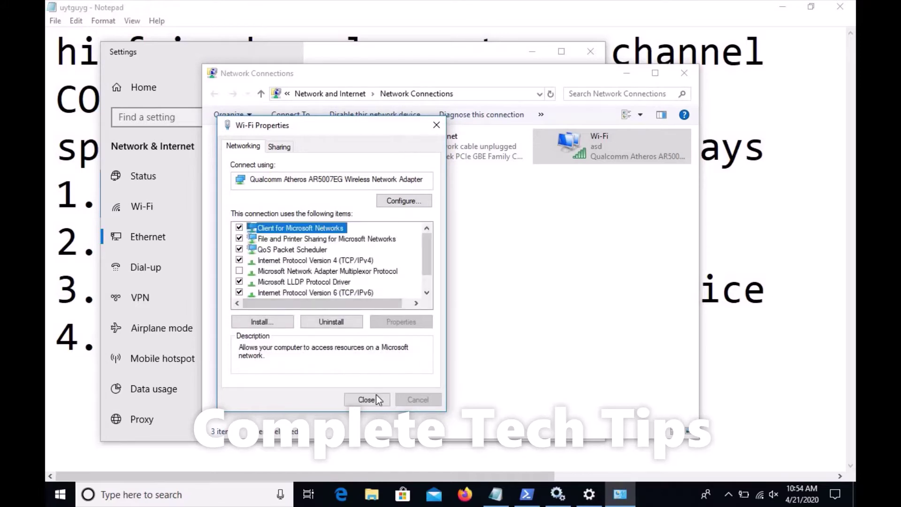
click(376, 399)
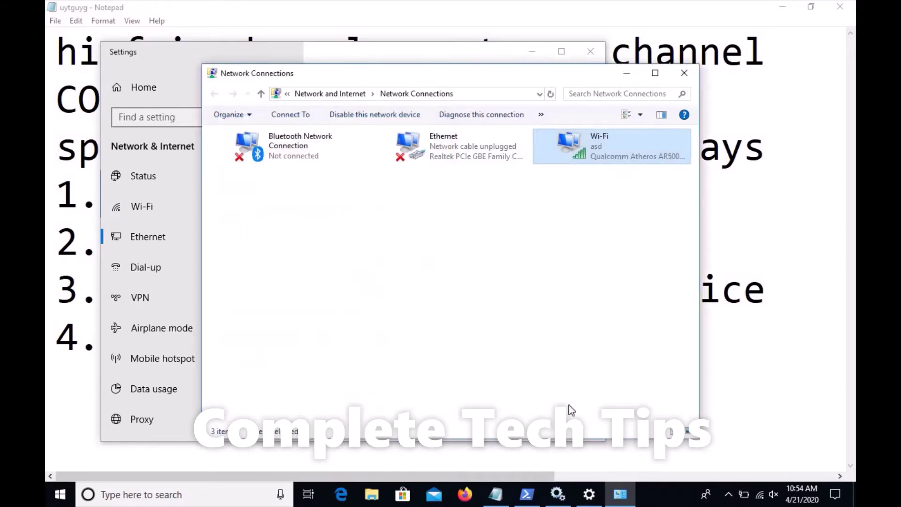
click(683, 73)
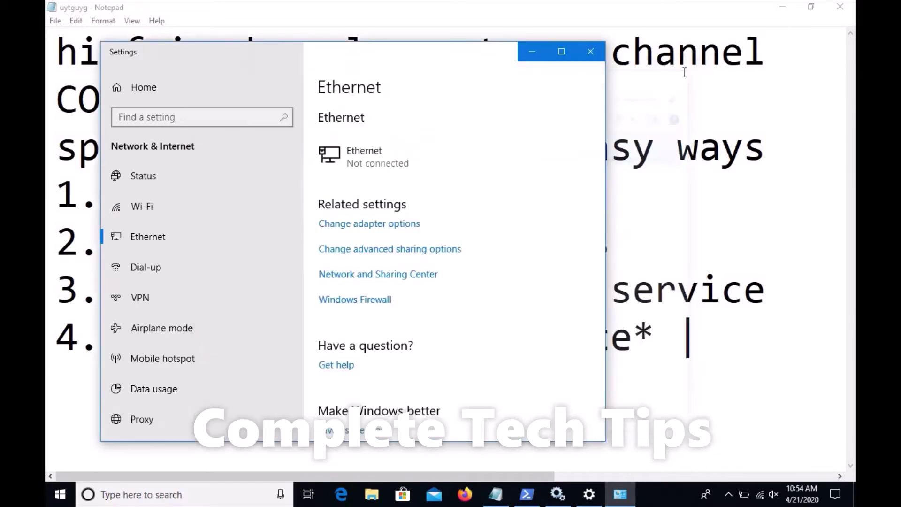
click(591, 51)
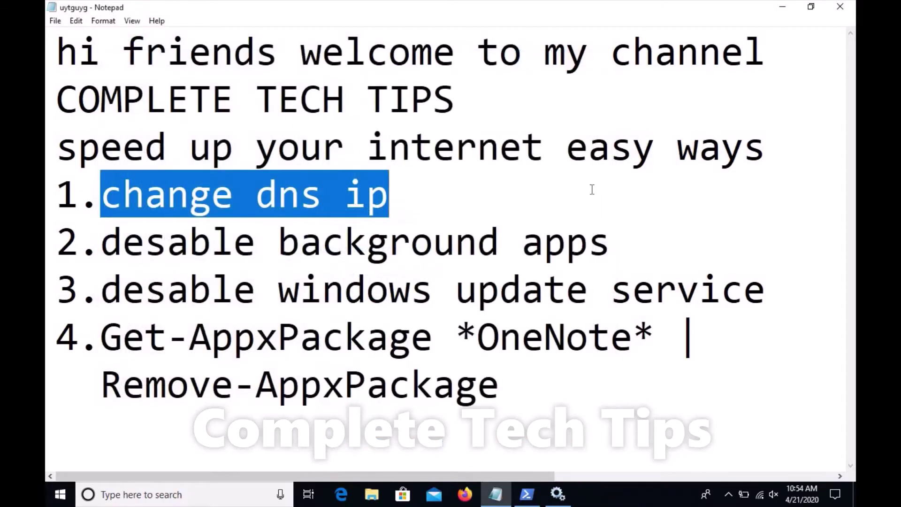
drag(617, 243, 105, 223)
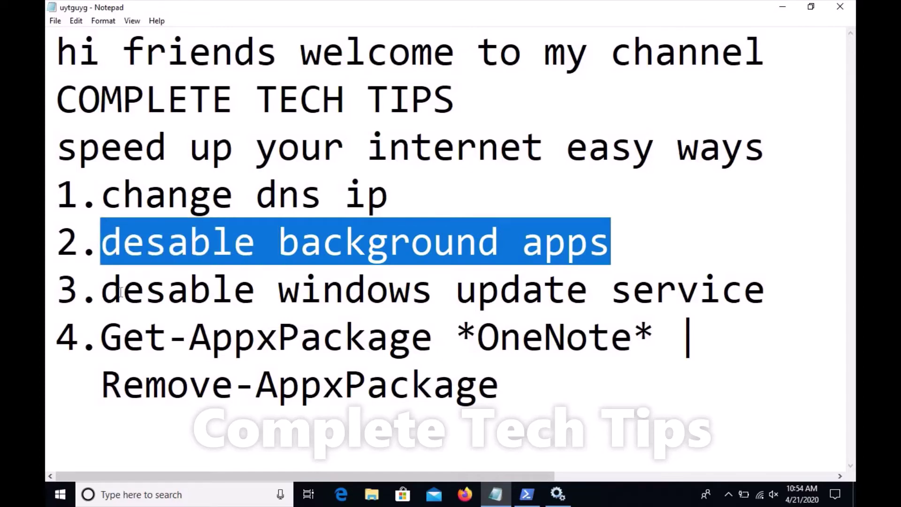
Launch Windows Settings from Start, dismissing the RuntimeBroker error and bringing Settings forward.
click(60, 497)
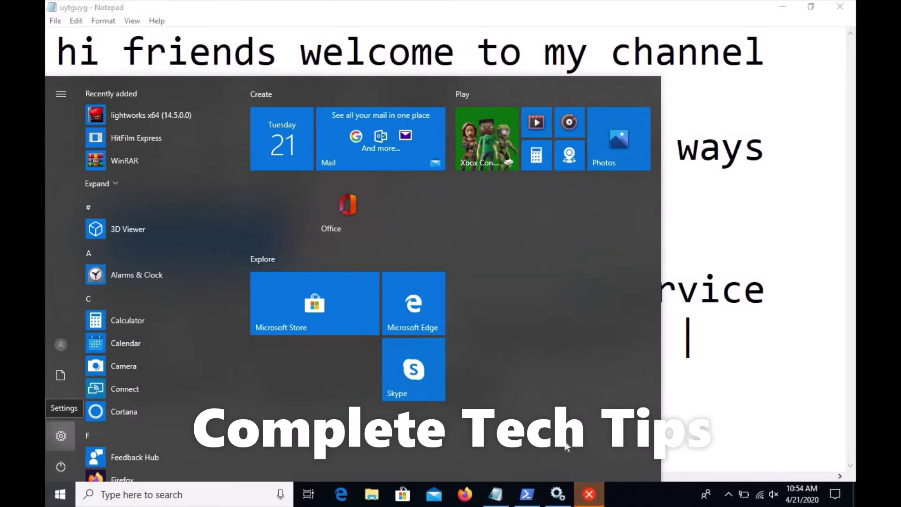
click(64, 436)
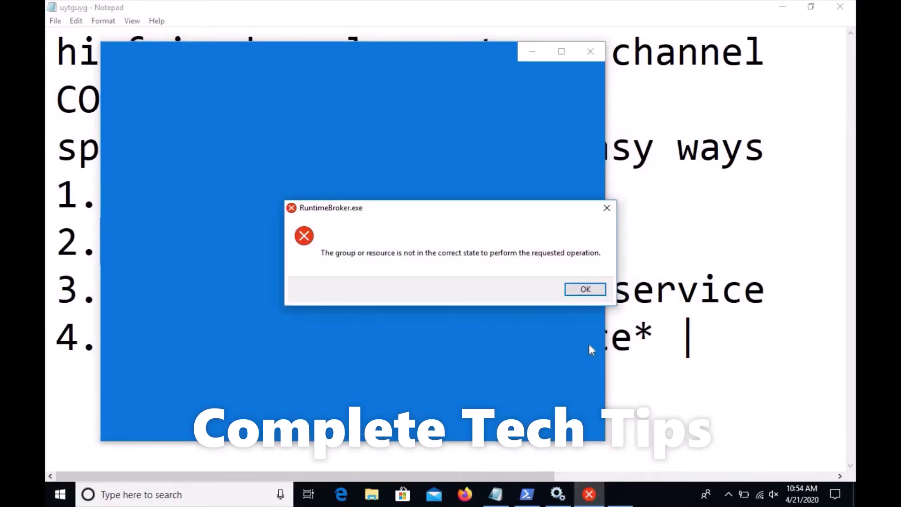
click(586, 290)
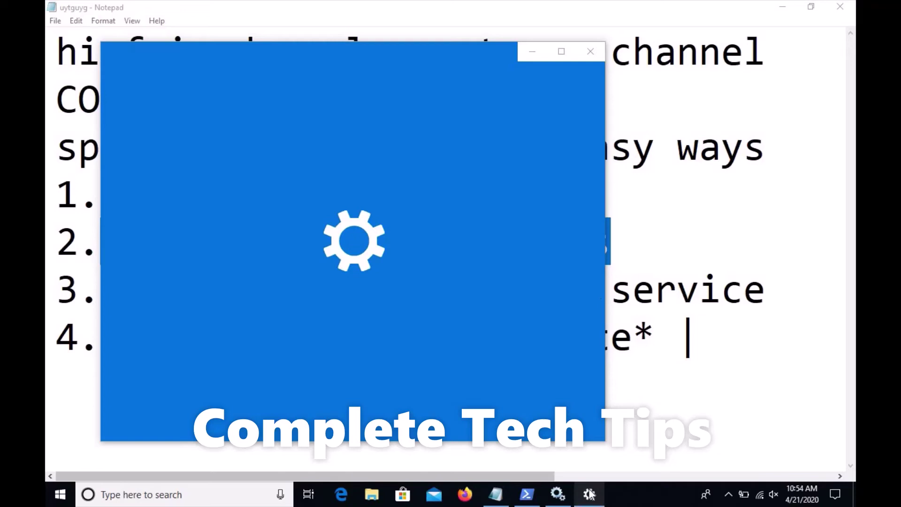
mouse_move(589, 494)
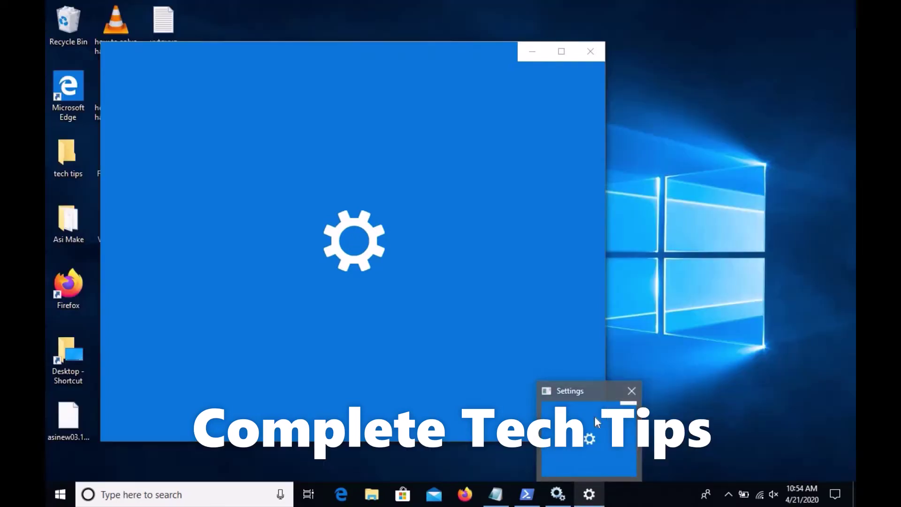
click(595, 416)
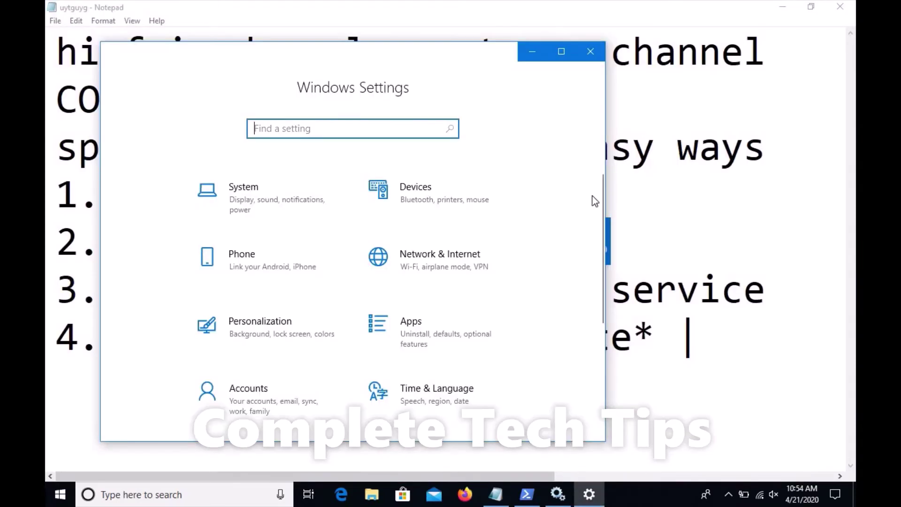
mouse_move(601, 196)
mouse_down()
mouse_move(586, 295)
mouse_move(590, 344)
mouse_up()
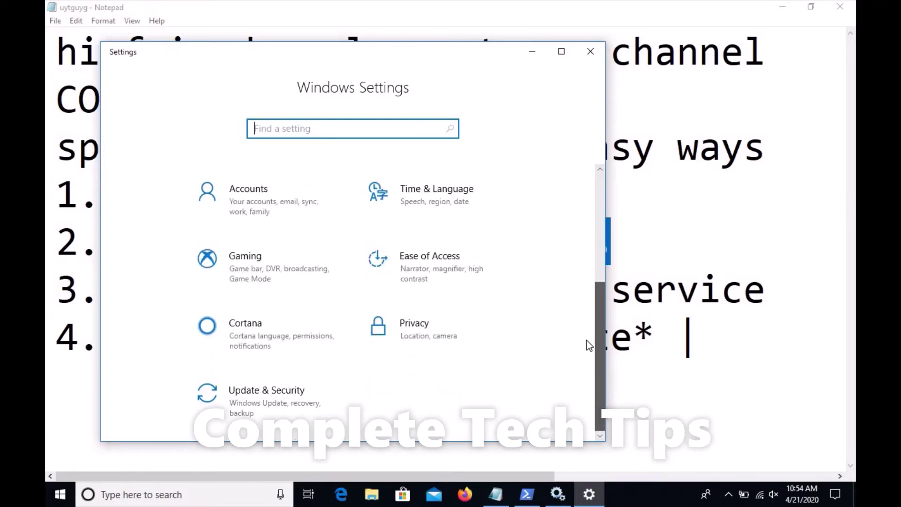
Review Privacy > Background apps, close Settings, and highlight 'desable windows update service' in the notes.
click(416, 340)
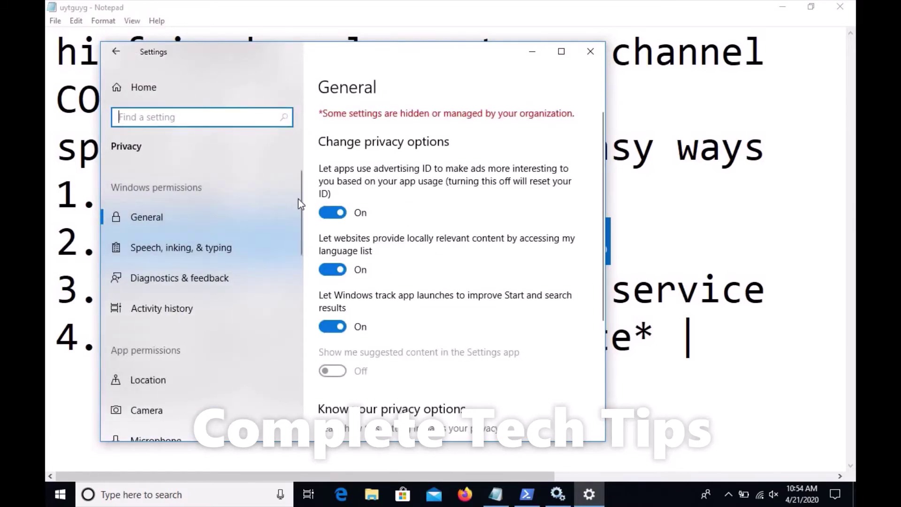
scroll(297, 199, down, 1)
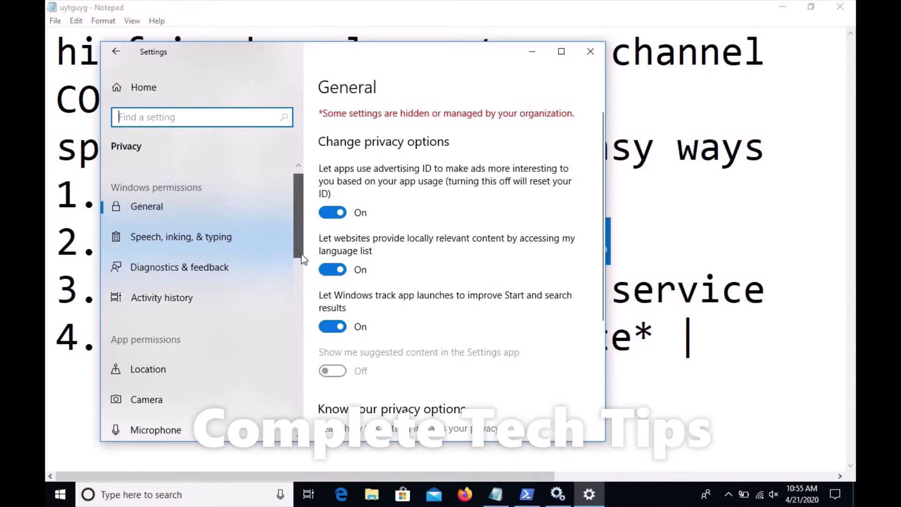
drag(302, 254, 302, 375)
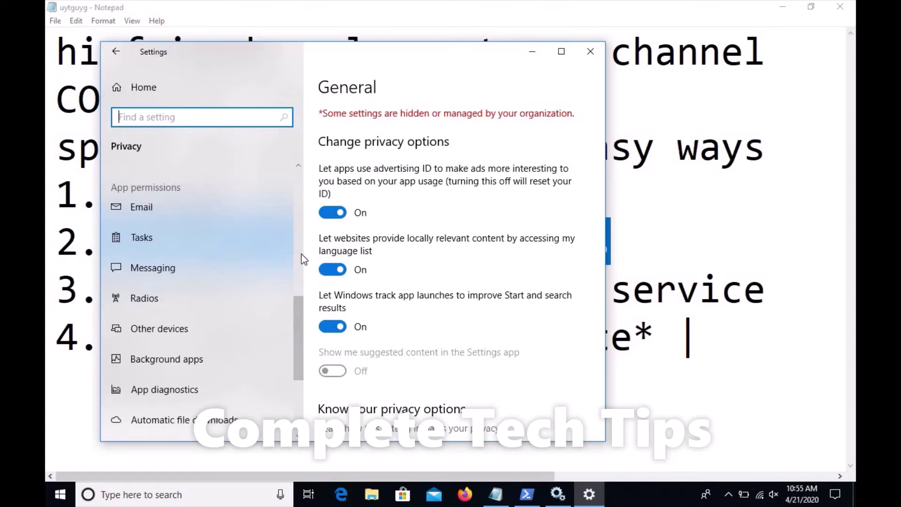
click(227, 365)
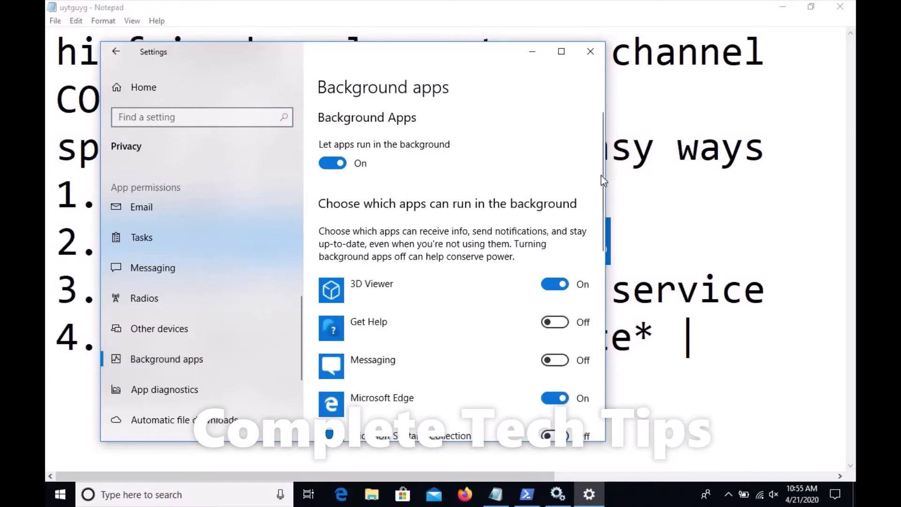
drag(600, 184, 602, 235)
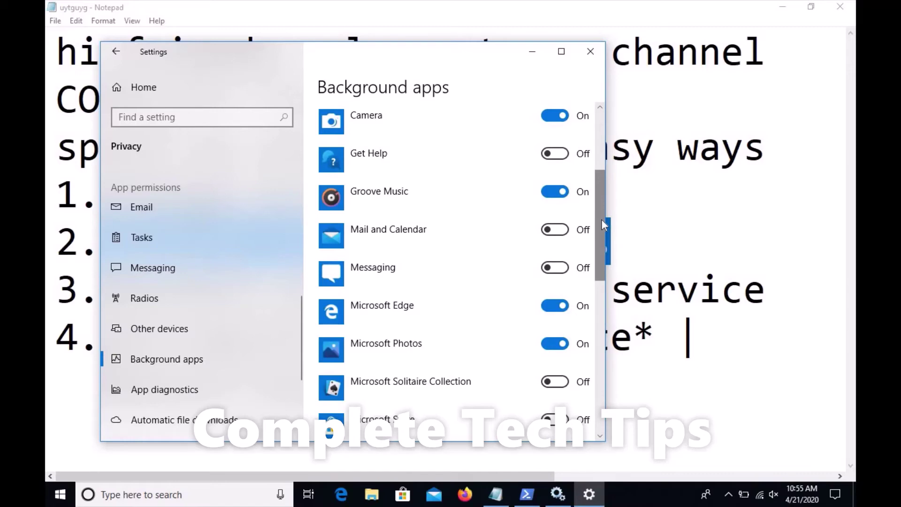
drag(603, 224, 602, 132)
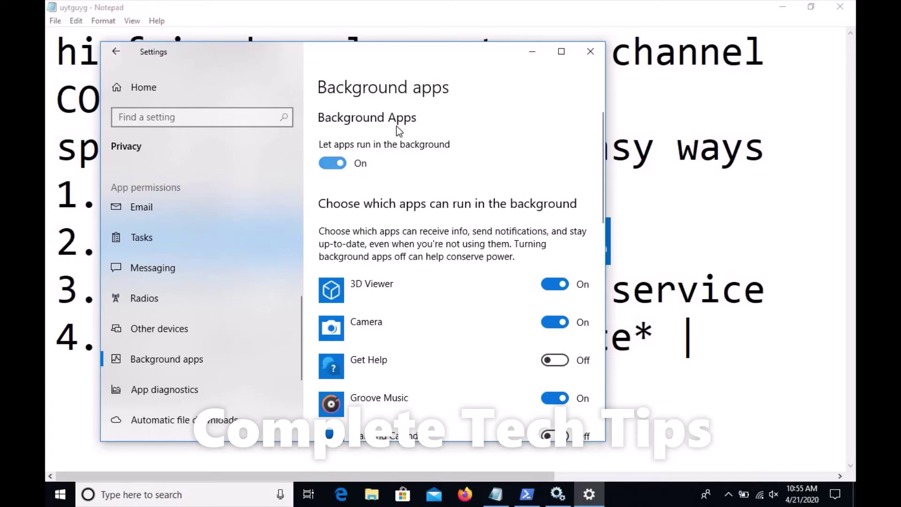
click(590, 51)
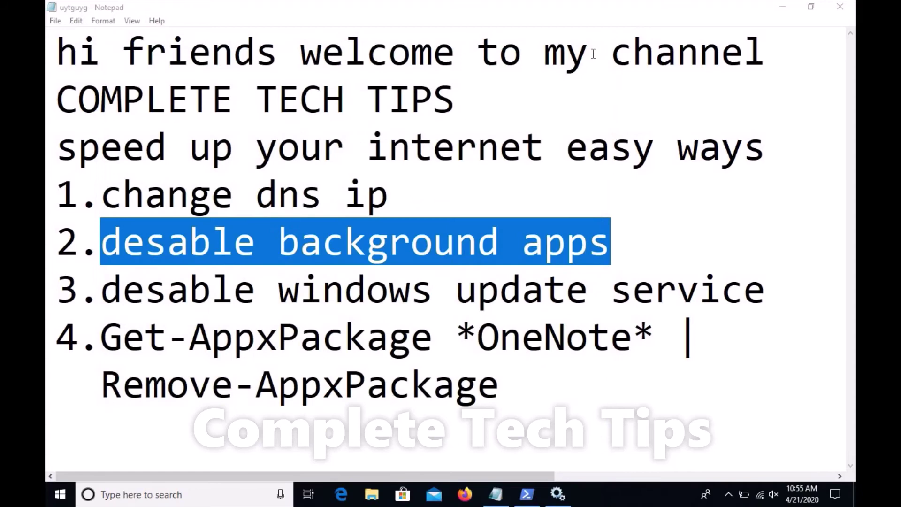
click(781, 291)
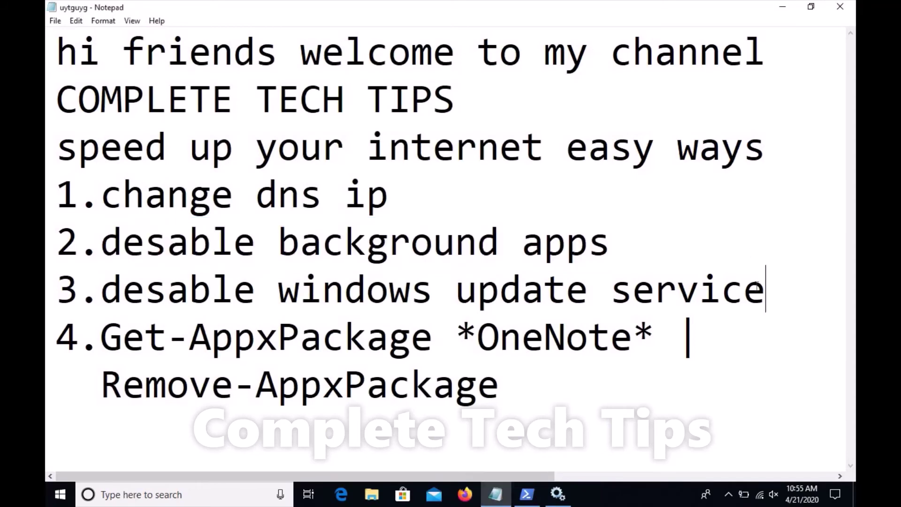
drag(761, 289, 105, 304)
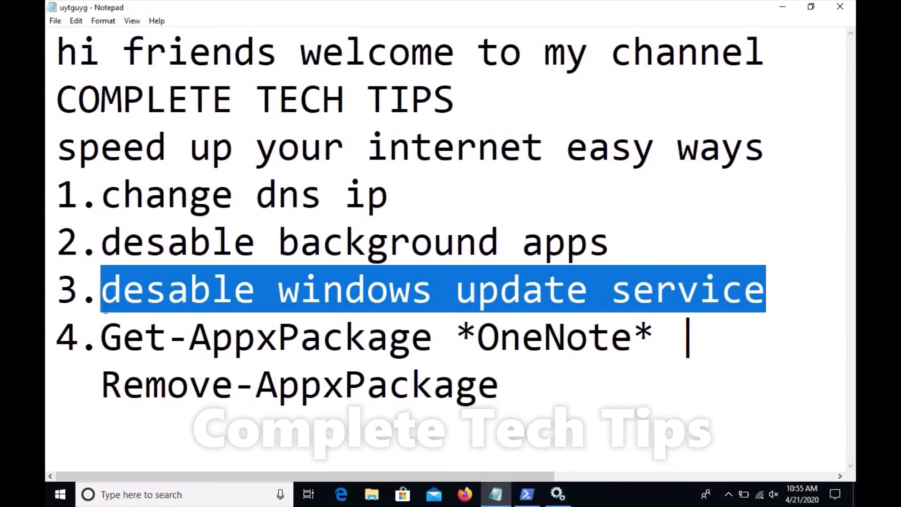
Search Windows for 'service' to find the Services app.
click(139, 496)
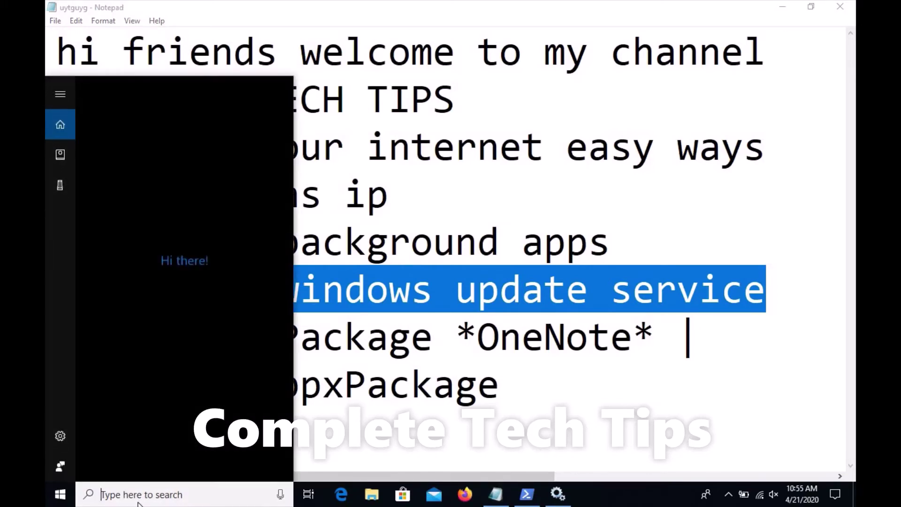
text(s)
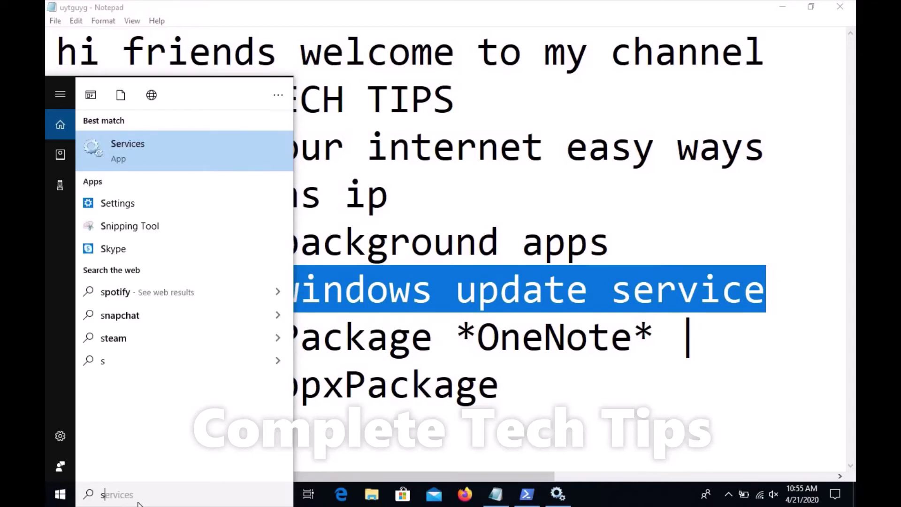
text(erviv)
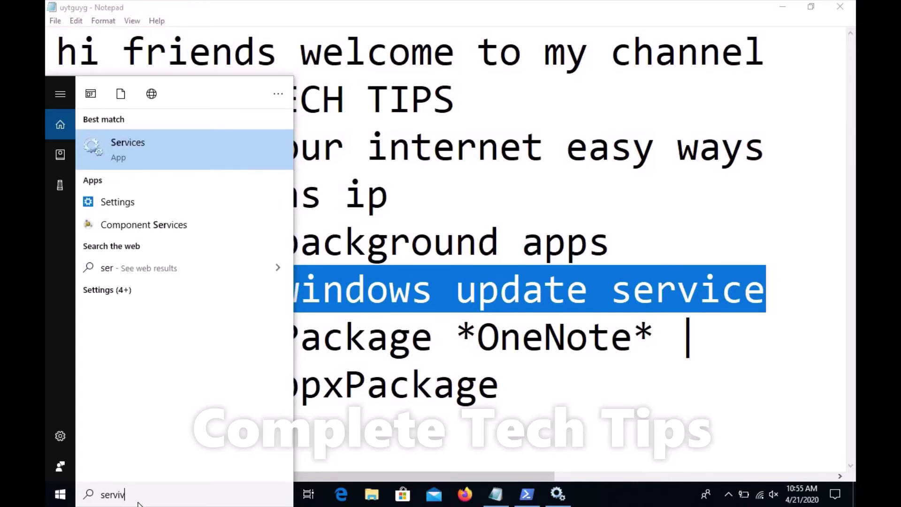
key(BackSpace)
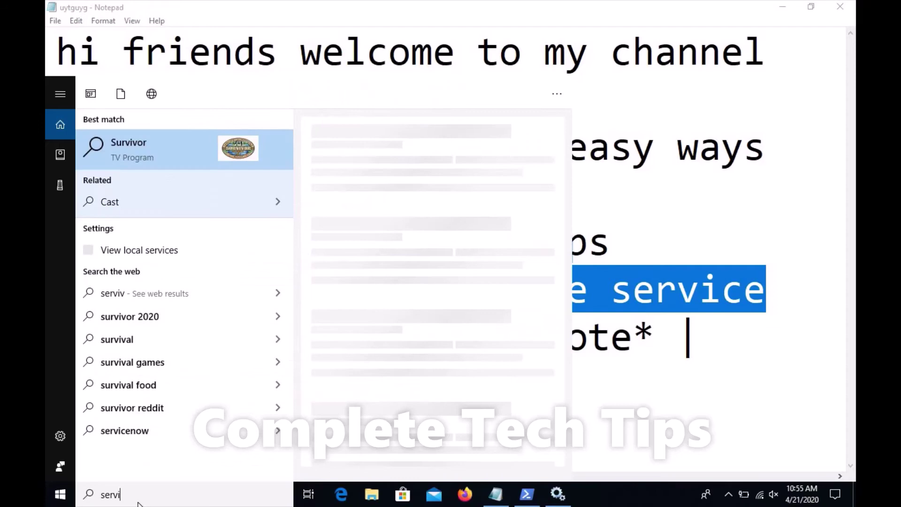
text(ce)
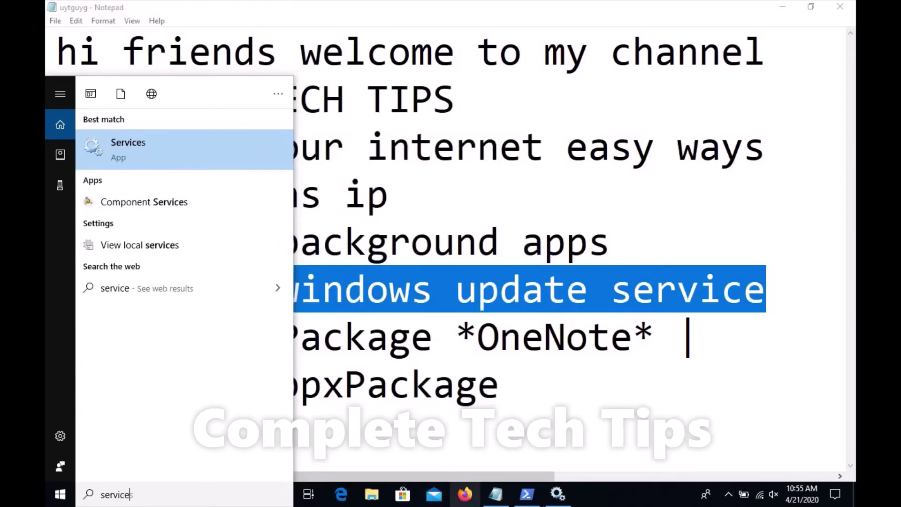
In Services, set the Windows Update service's startup type to Disabled and apply it.
click(567, 496)
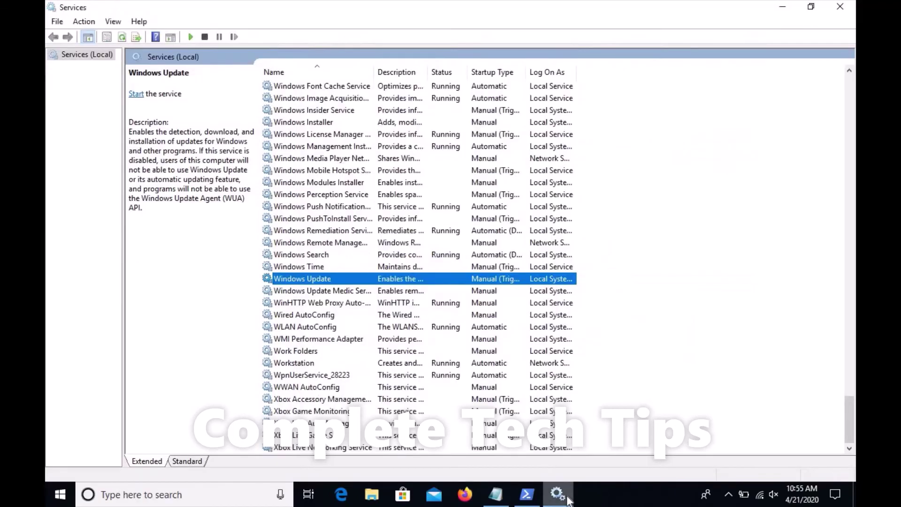
click(360, 290)
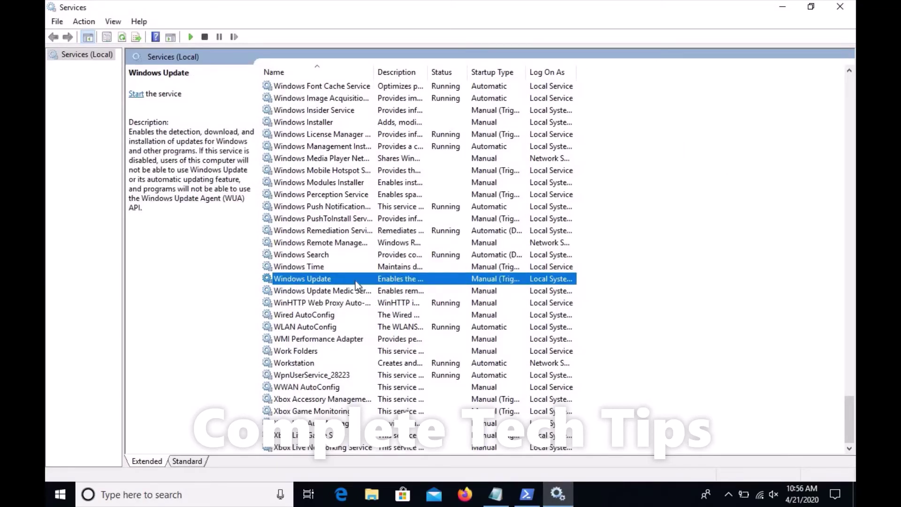
double_click(356, 281)
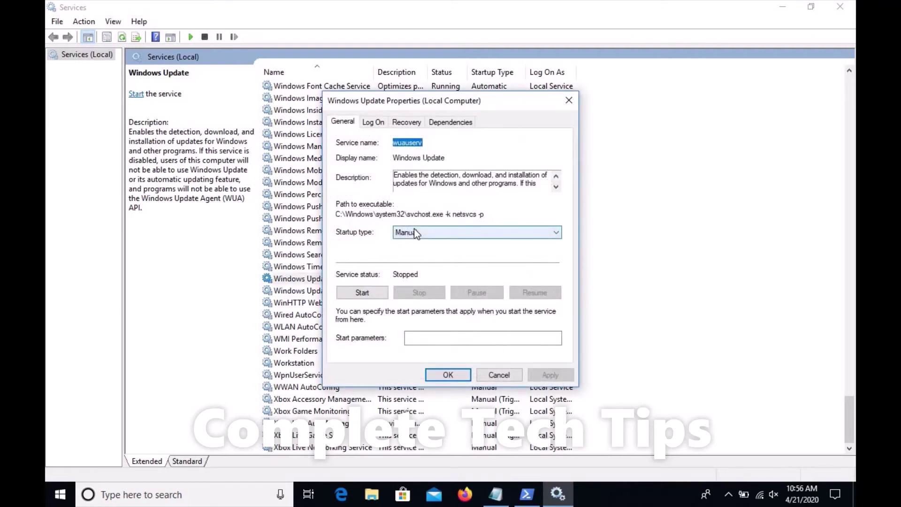
click(415, 233)
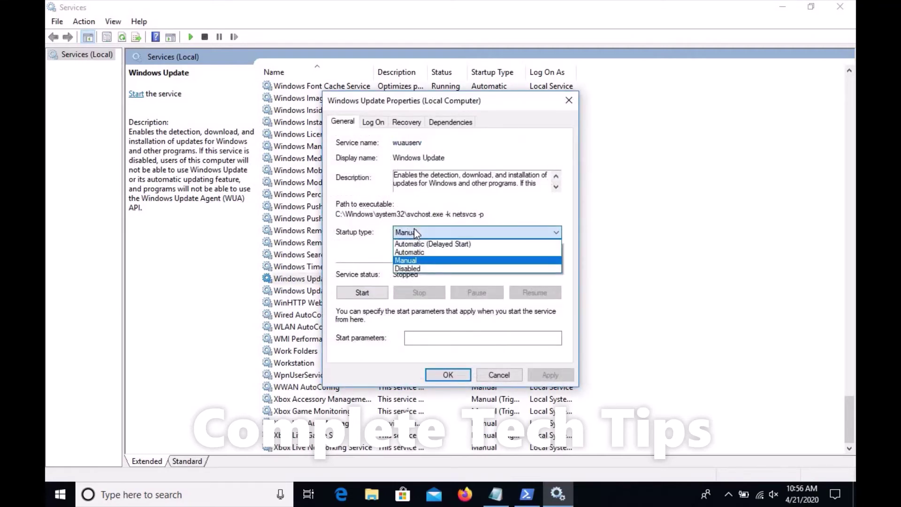
click(412, 269)
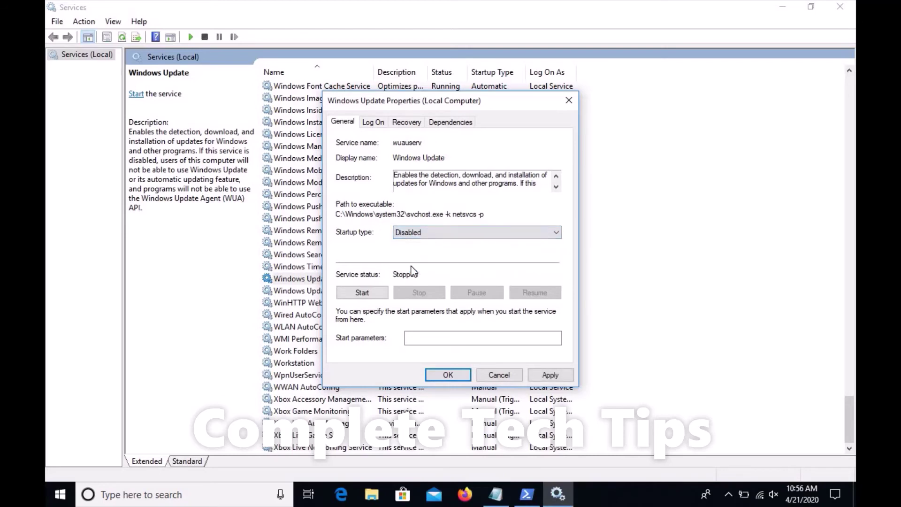
click(375, 290)
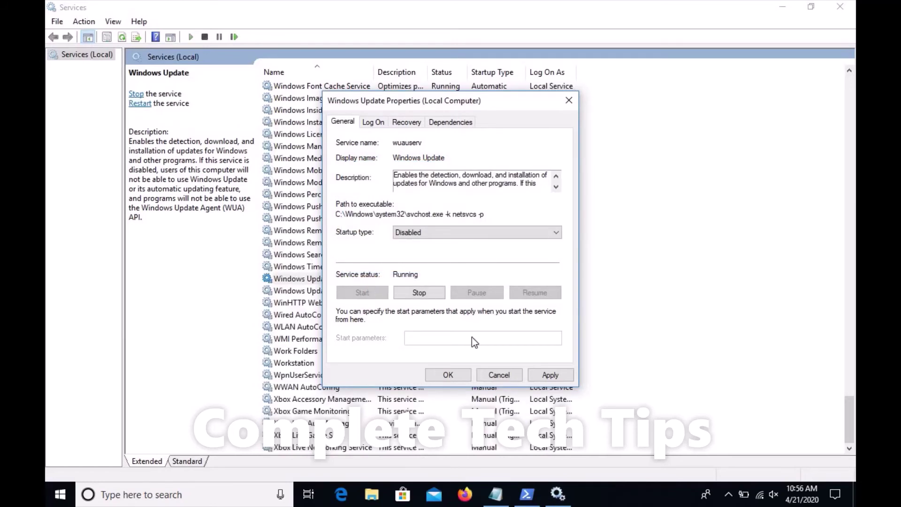
click(556, 374)
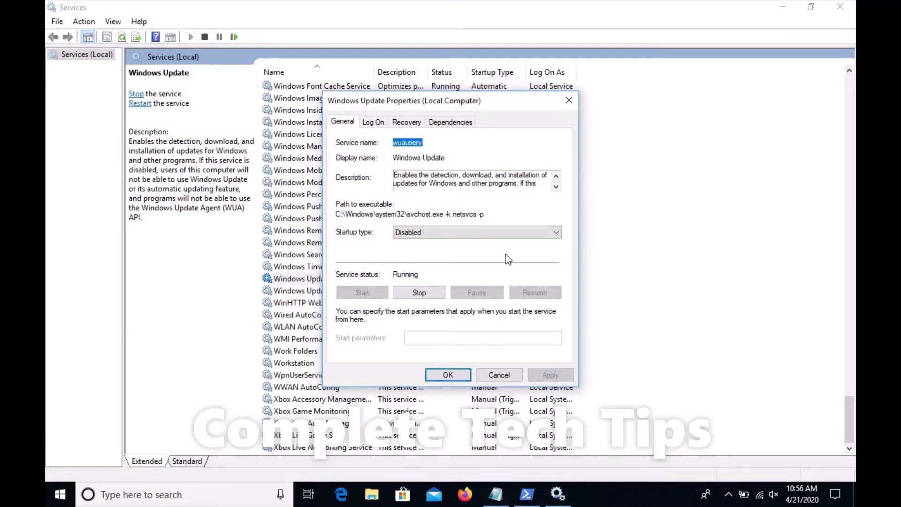
Keep Disabled as the startup type, confirm the properties, and close the Services window.
click(494, 232)
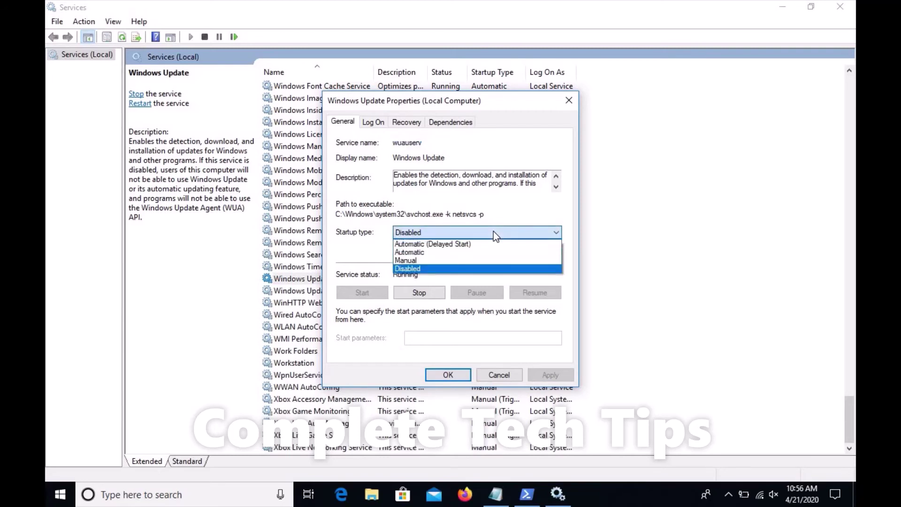
click(505, 214)
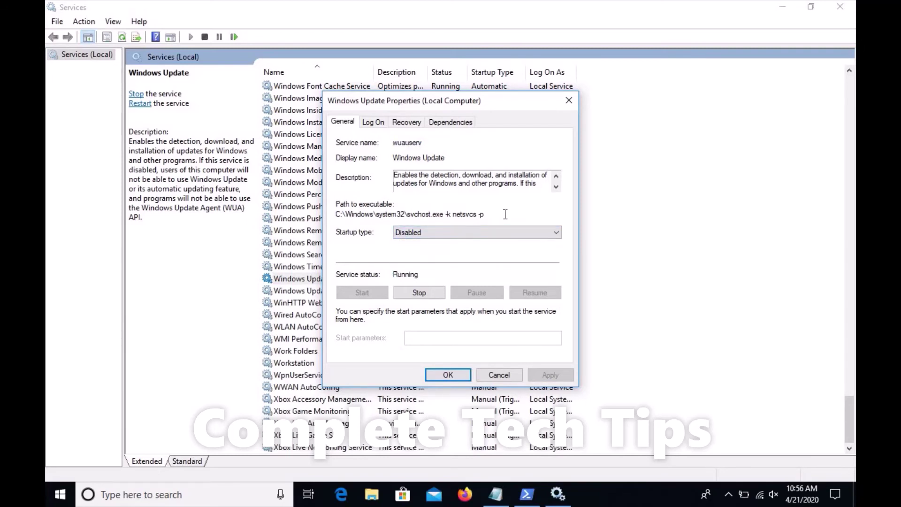
click(463, 375)
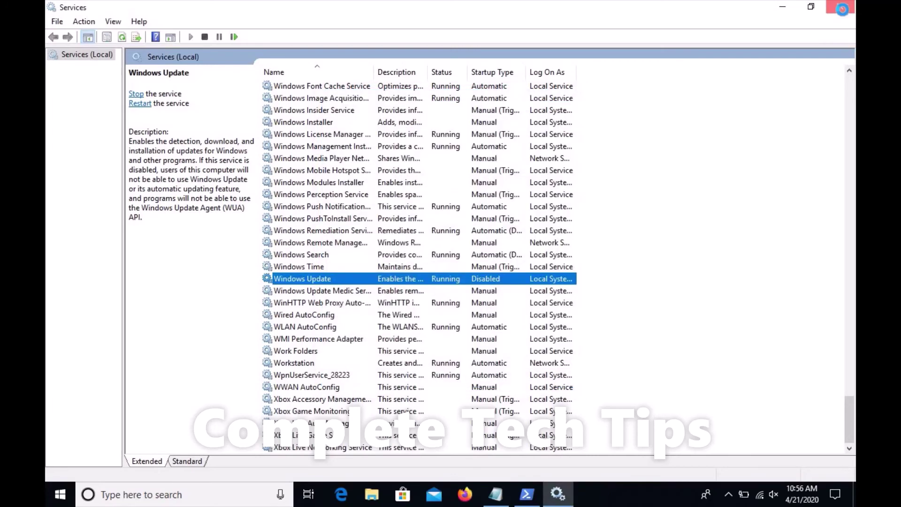
click(840, 7)
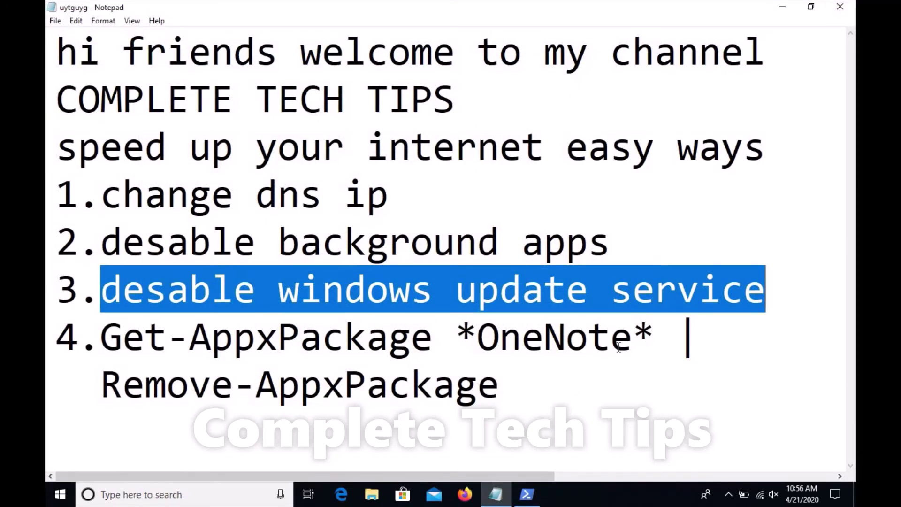
Highlight tip 4's Get-AppxPackage *OneNote* | Remove-AppxPackage command and start a Windows search.
mouse_move(533, 399)
mouse_down()
mouse_move(335, 352)
mouse_move(107, 327)
mouse_up()
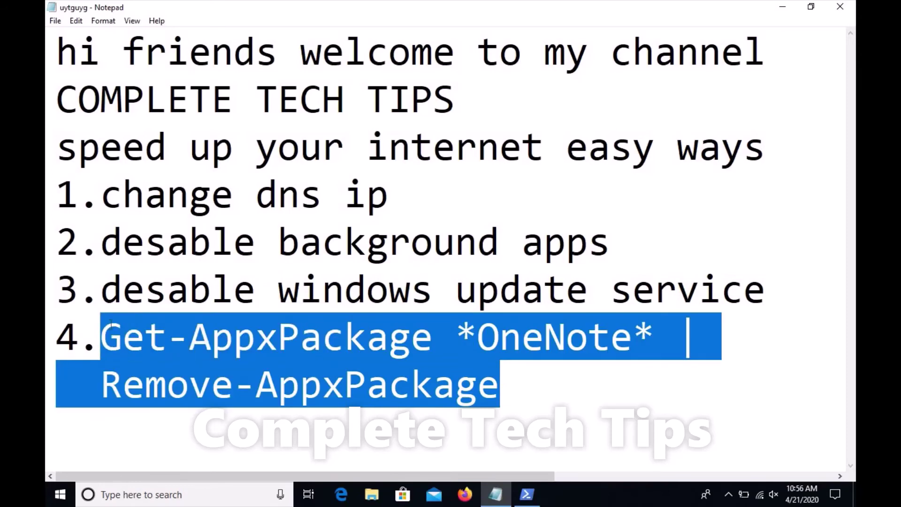
click(185, 497)
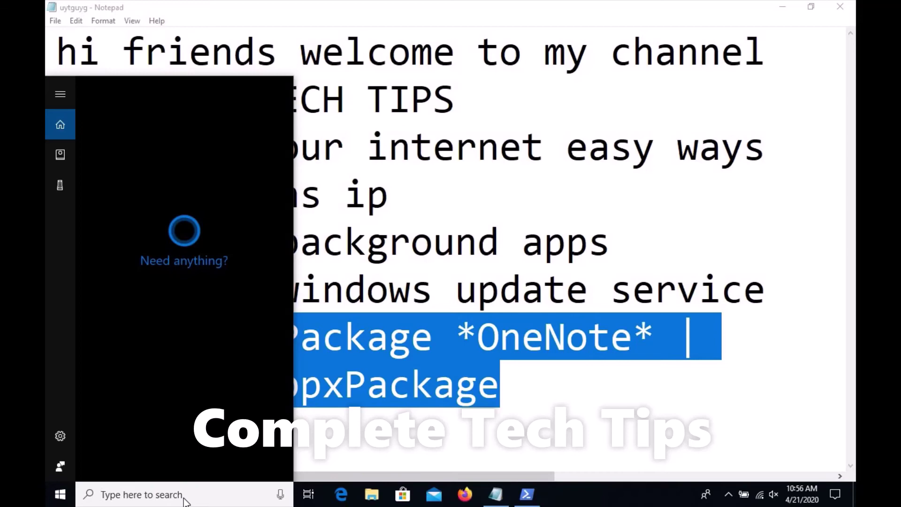
text(powe)
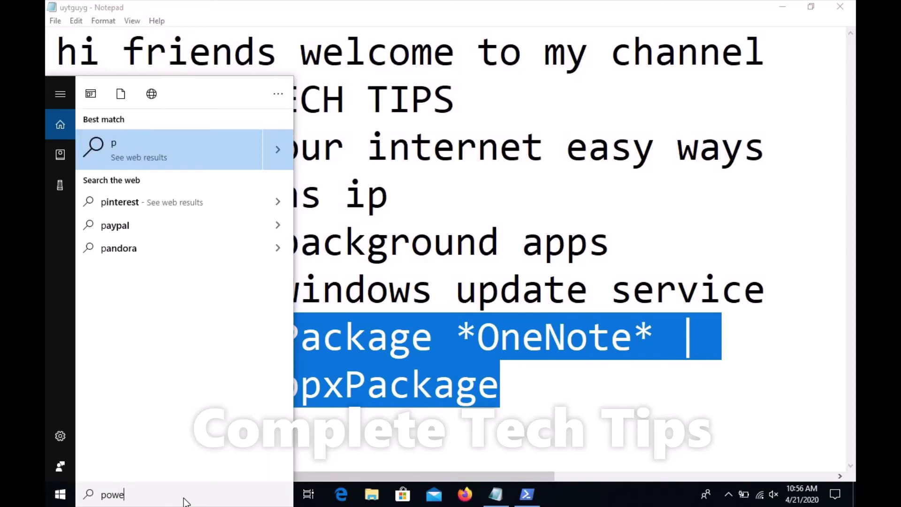
text(r)
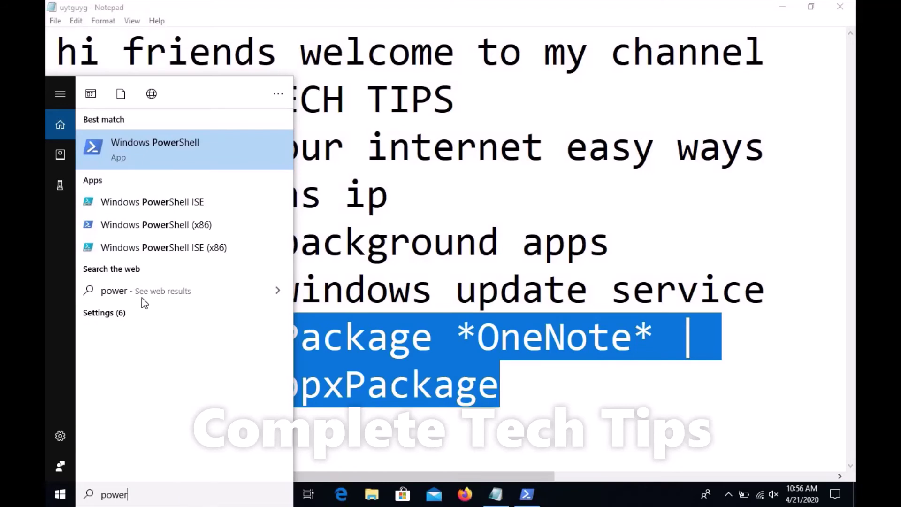
Launch Windows PowerShell from the search results with administrator rights.
click(246, 154)
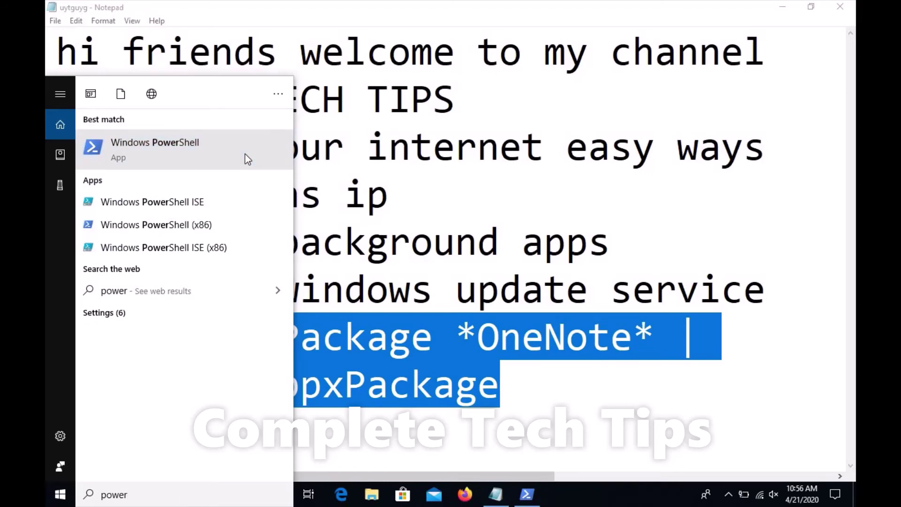
right_click(250, 141)
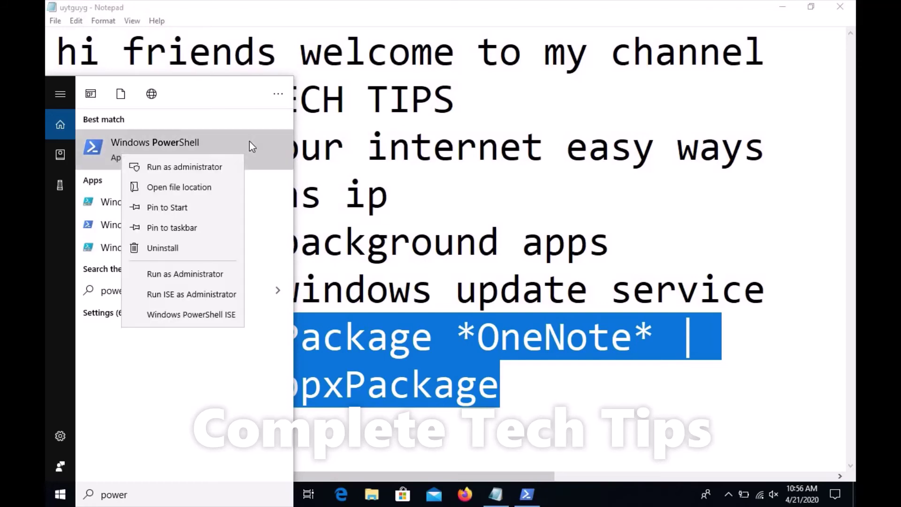
key(Escape)
right_click(249, 141)
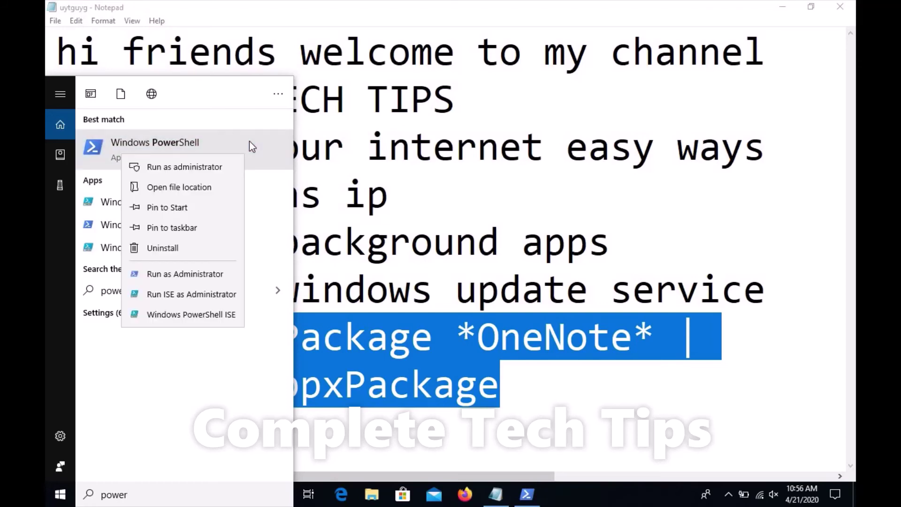
key(Escape)
key(shift+F10)
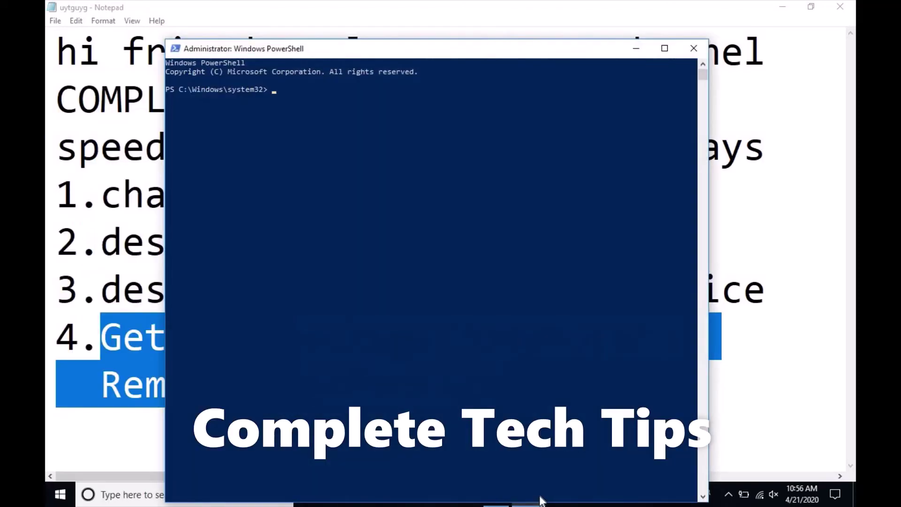
Copy the Get-AppxPackage *OneNote* | Remove-AppxPackage command from the Notepad tips.
click(103, 430)
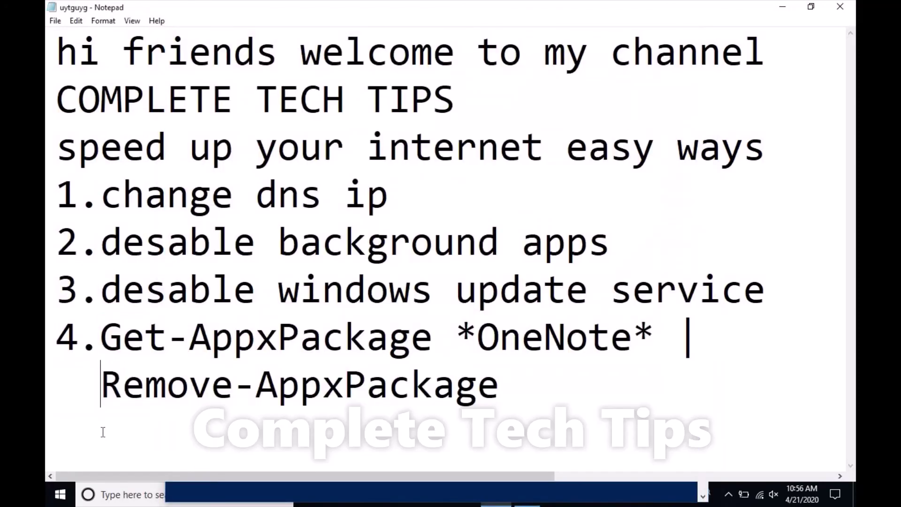
click(522, 392)
shift+click(385, 355)
drag(385, 356, 240, 310)
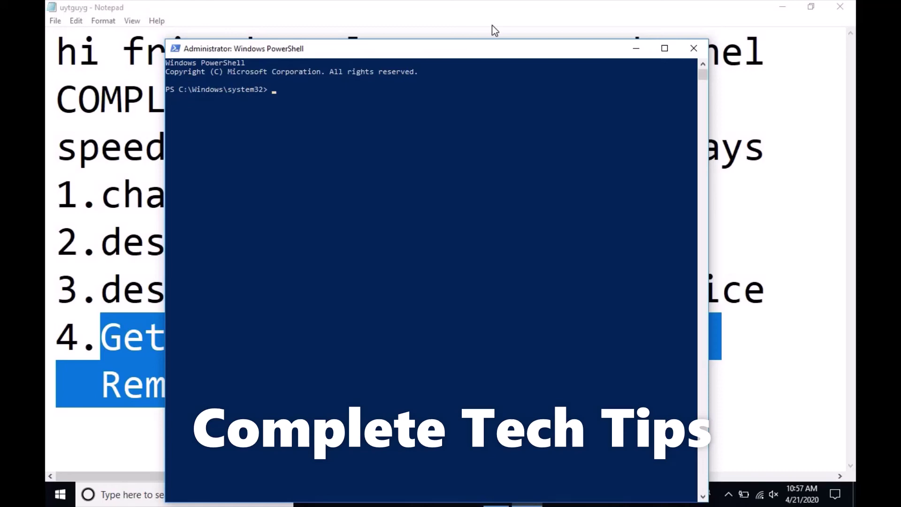
drag(493, 55, 492, 18)
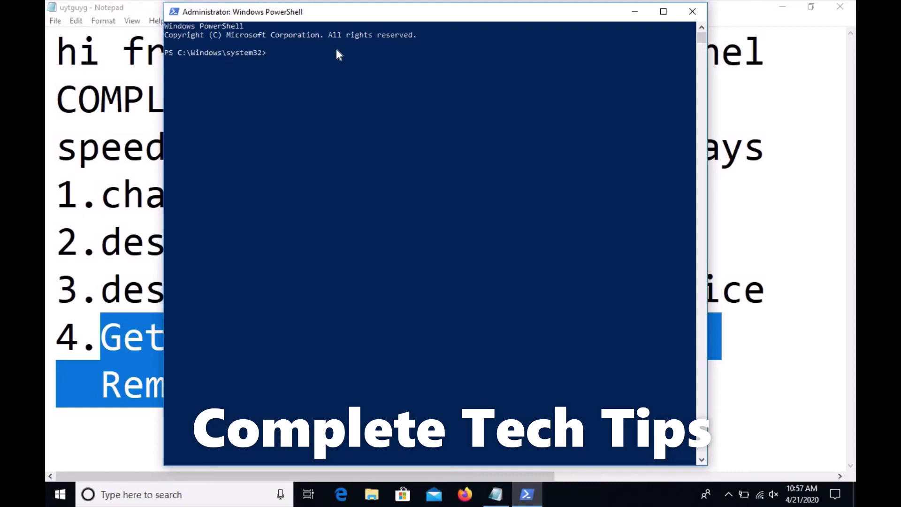
text(desable background apps)
key(BackSpace)
key(BackSpace)
key(BackSpace)
key(BackSpace)
key(BackSpace)
key(BackSpace)
key(BackSpace)
key(BackSpace)
right_click(129, 343)
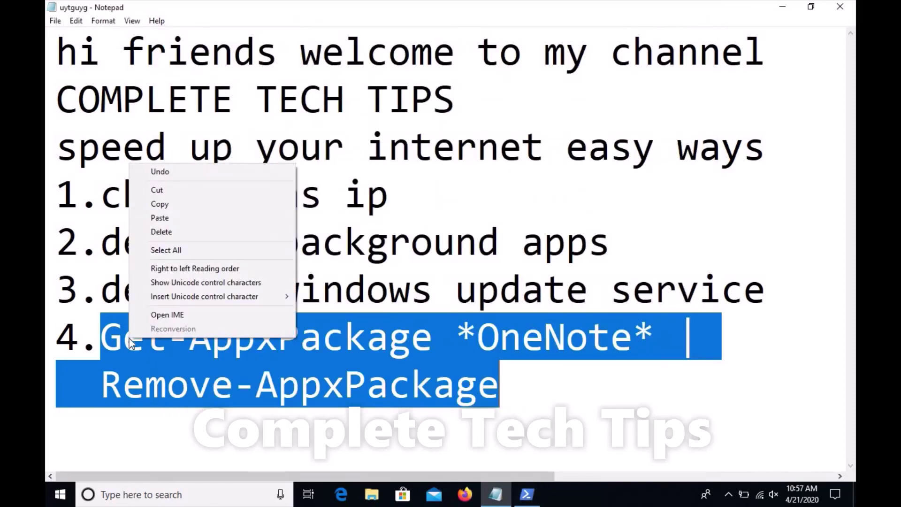
click(184, 207)
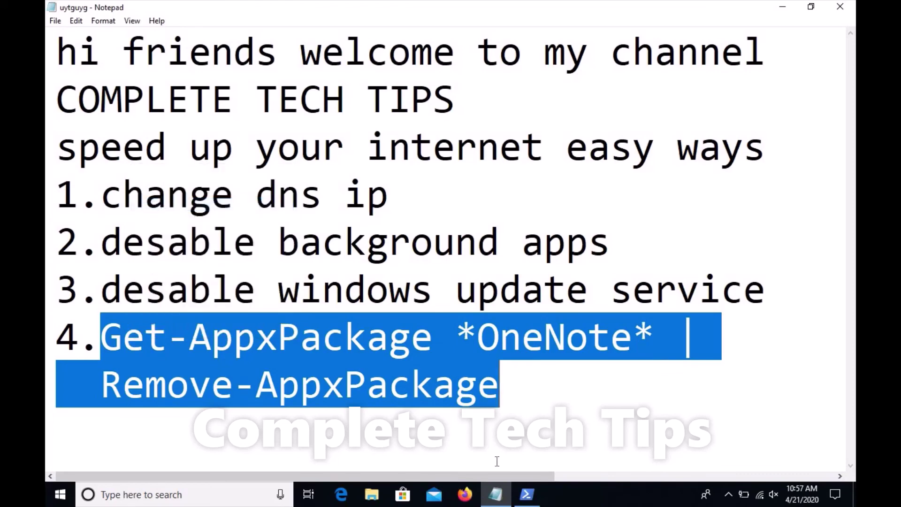
Paste the OneNote removal command at the PowerShell prompt and close the console.
click(530, 496)
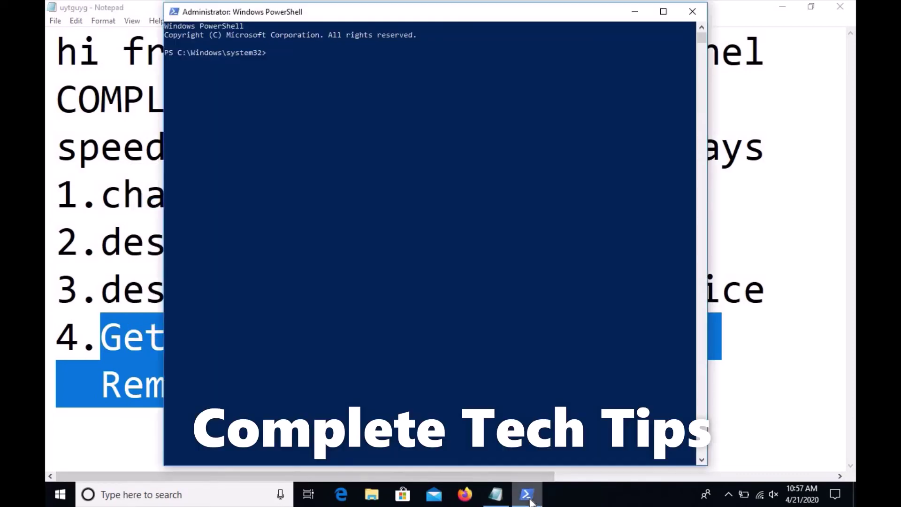
right_click(472, 271)
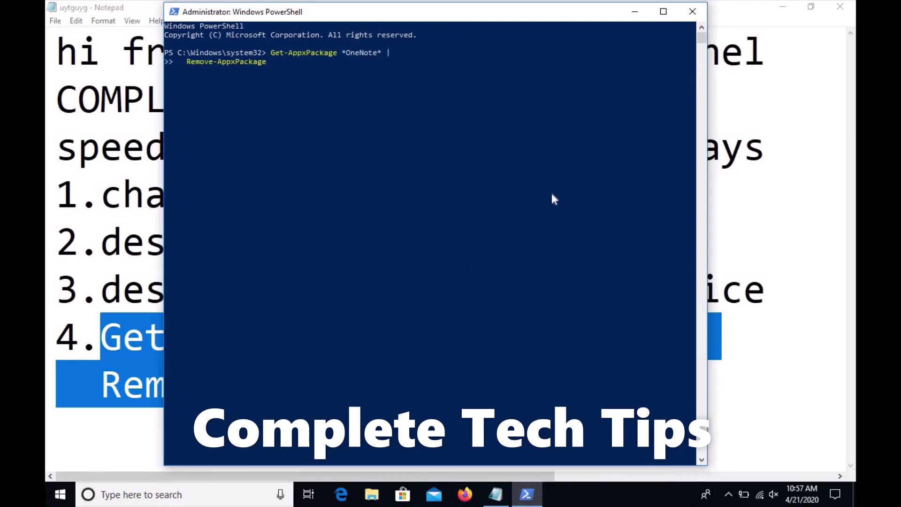
click(696, 12)
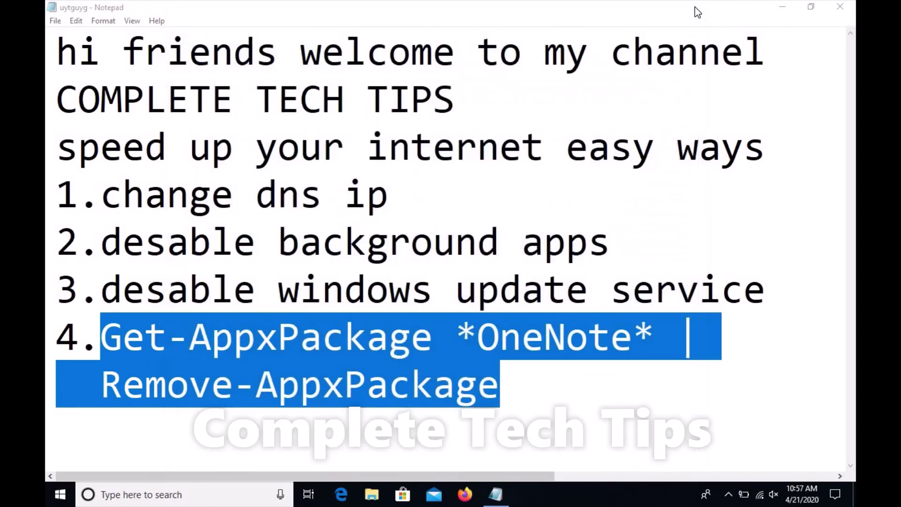